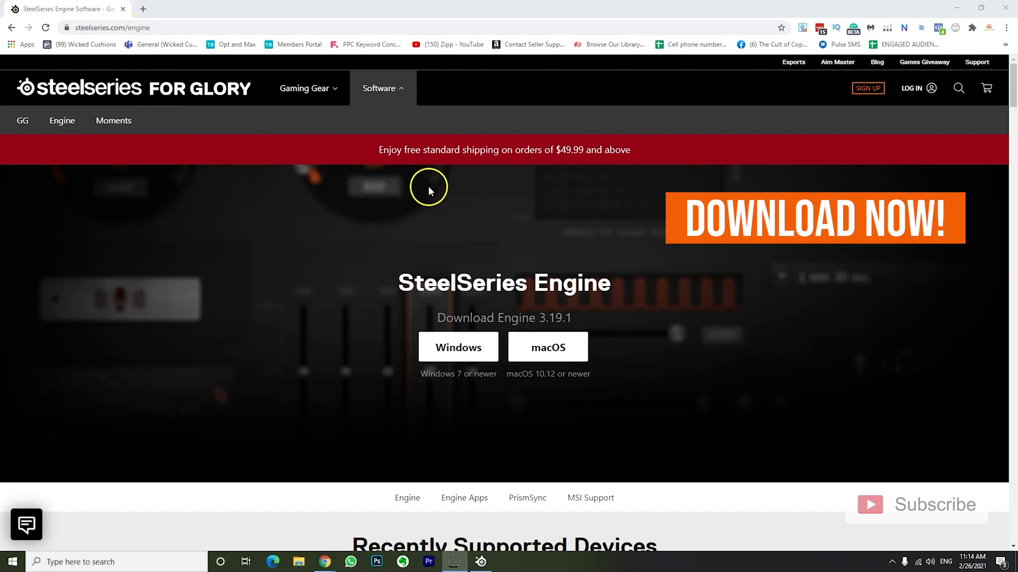
Step: Download the Windows installer for SteelSeries Engine 3.19.1 from the Engine page
scroll(427, 239, "down", 1)
left_click(462, 304)
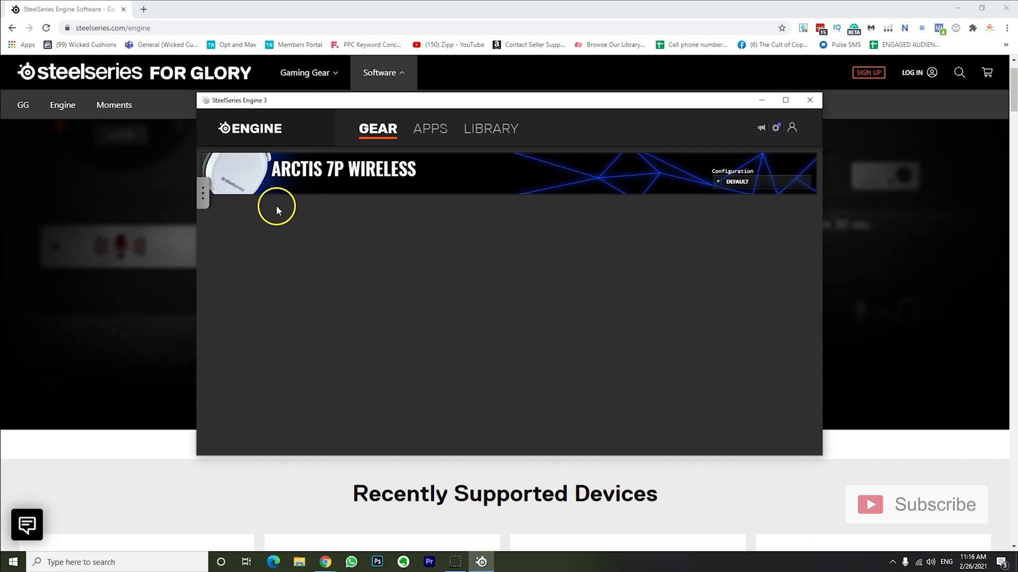
Step: Open the Arctis 7P Wireless headset's configurations, showing the Default profile
left_click(451, 184)
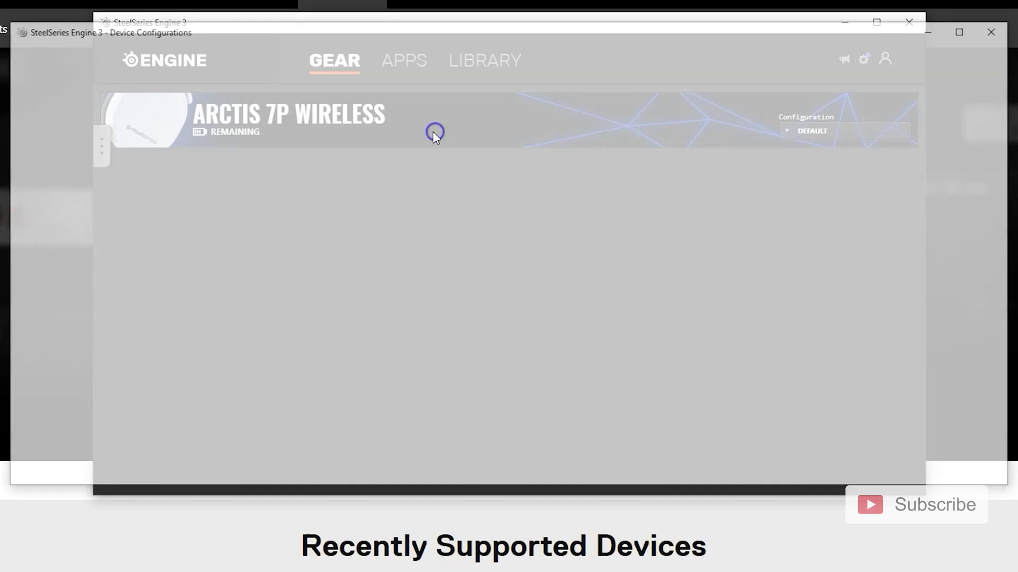
left_click(454, 165)
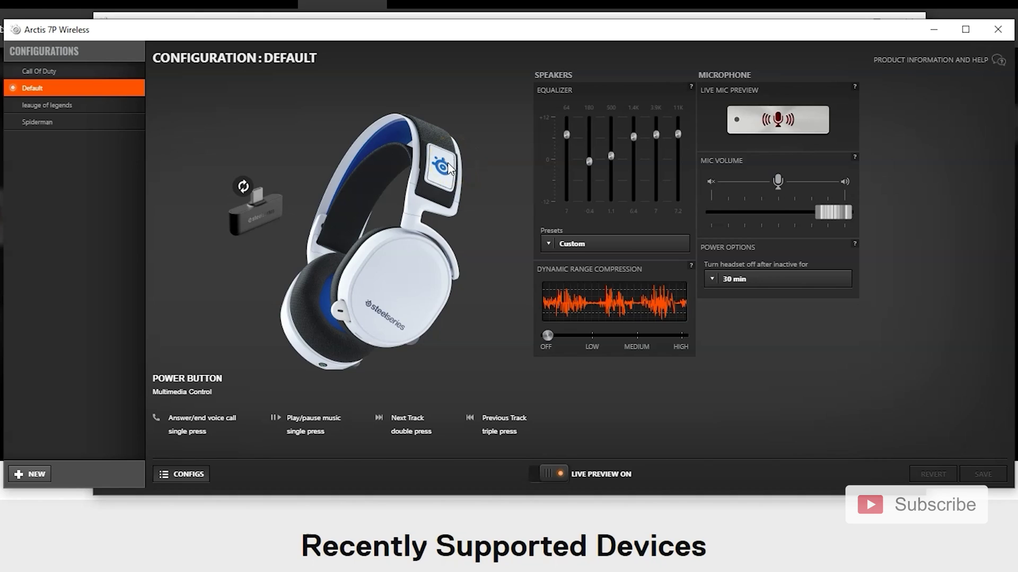
left_click(452, 169)
left_click(263, 192)
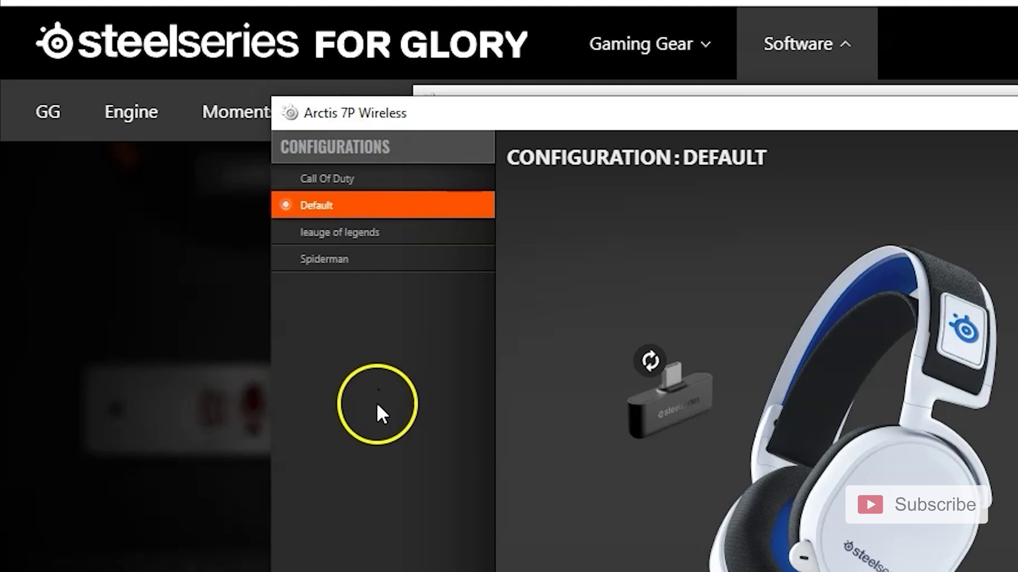
Step: Activate Call Of Duty and lower its 64 Hz band to -1.9, checking the 3.9K and 11K bands
left_click(361, 182)
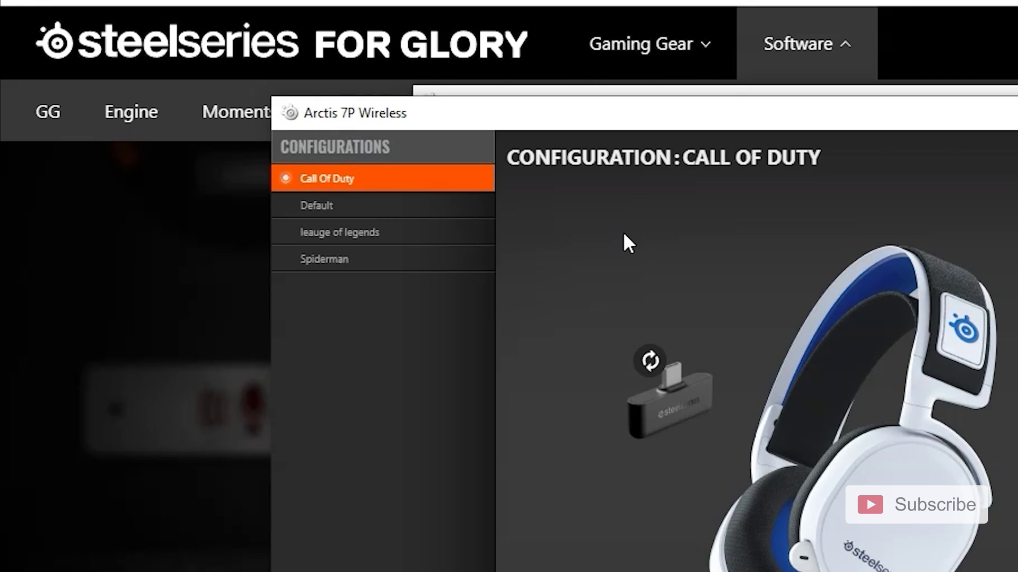
left_click(651, 228)
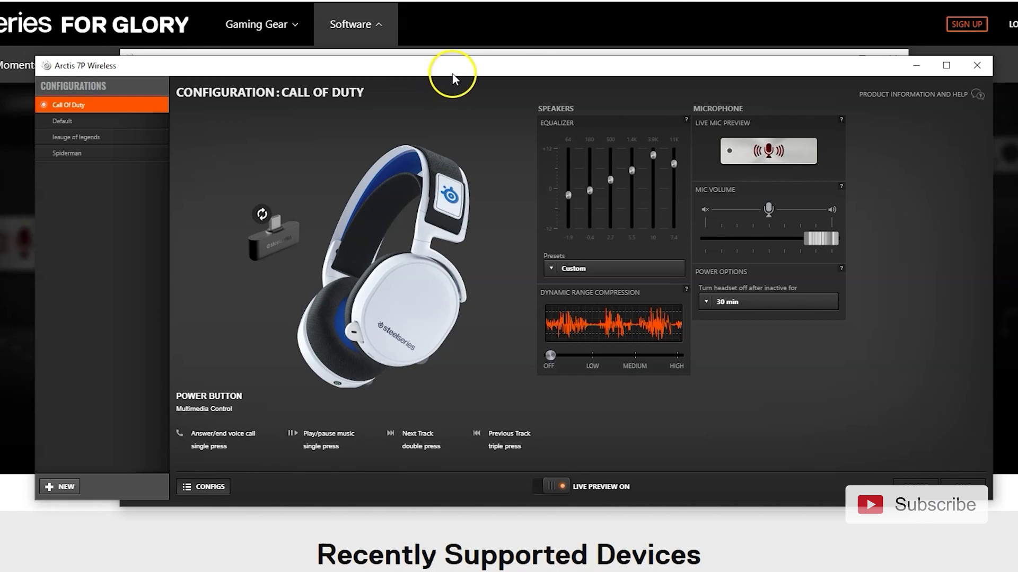
left_click_drag(569, 153, 568, 201)
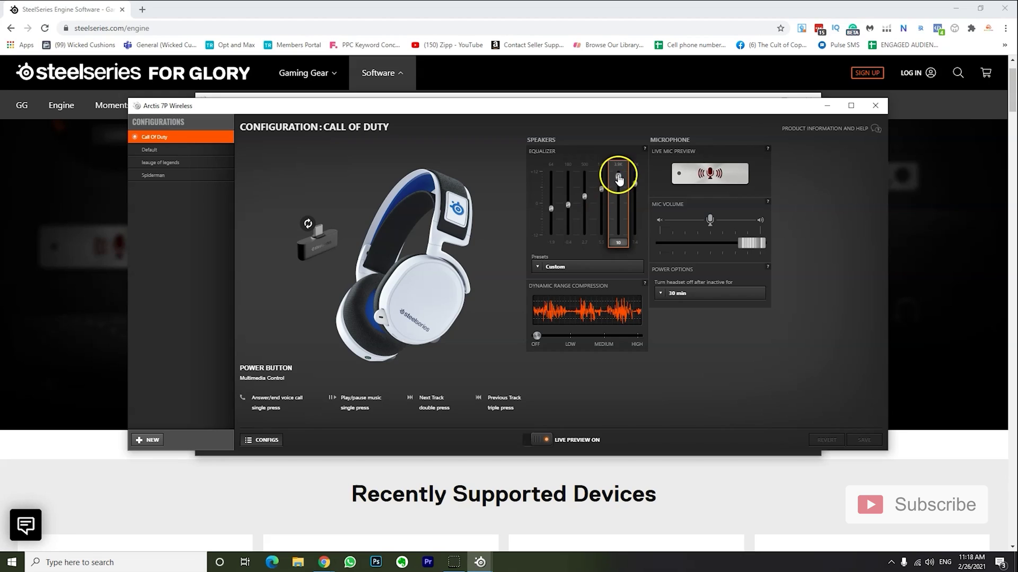
left_click(618, 178)
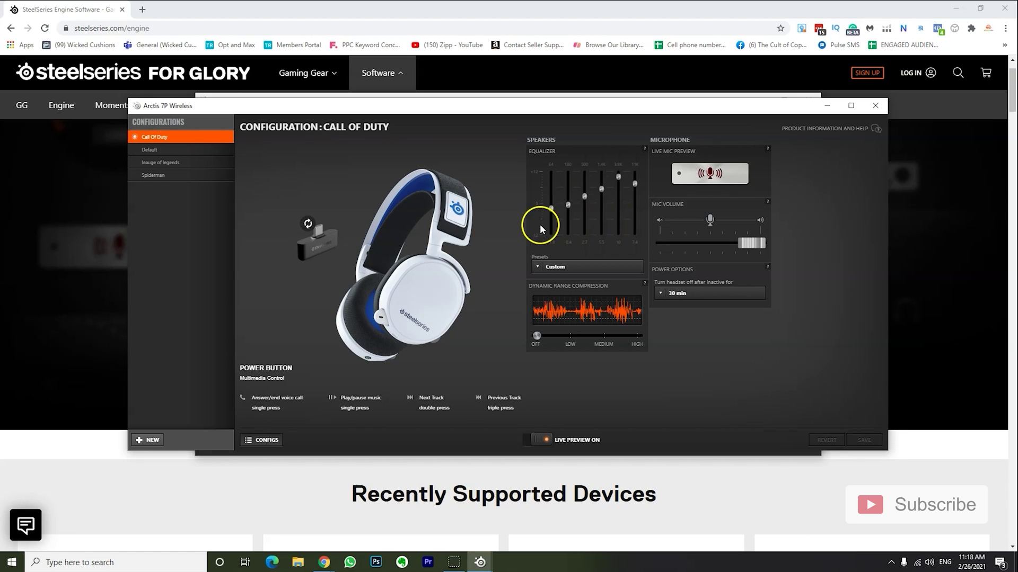
left_click(635, 185)
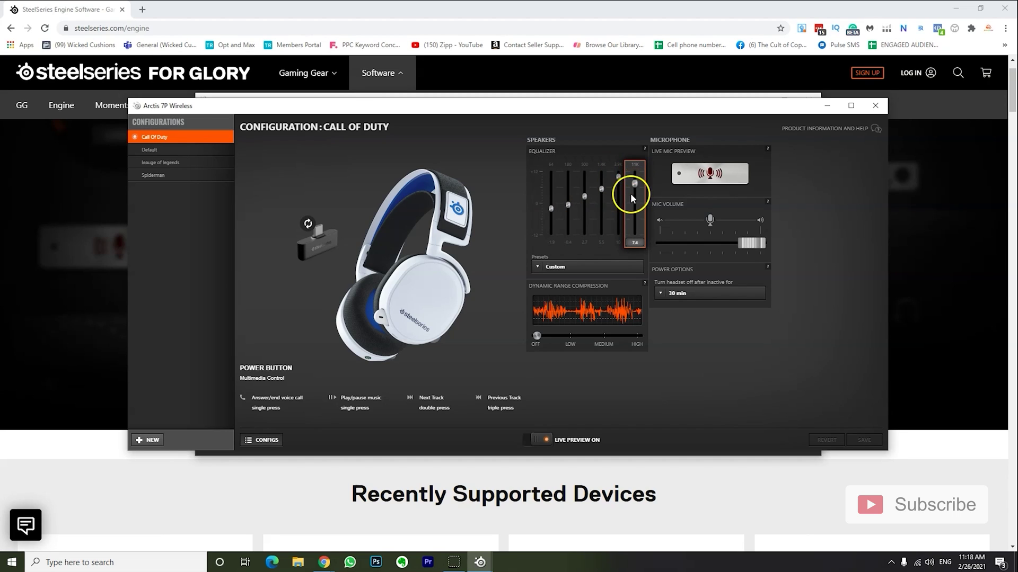
mouse_move(197, 166)
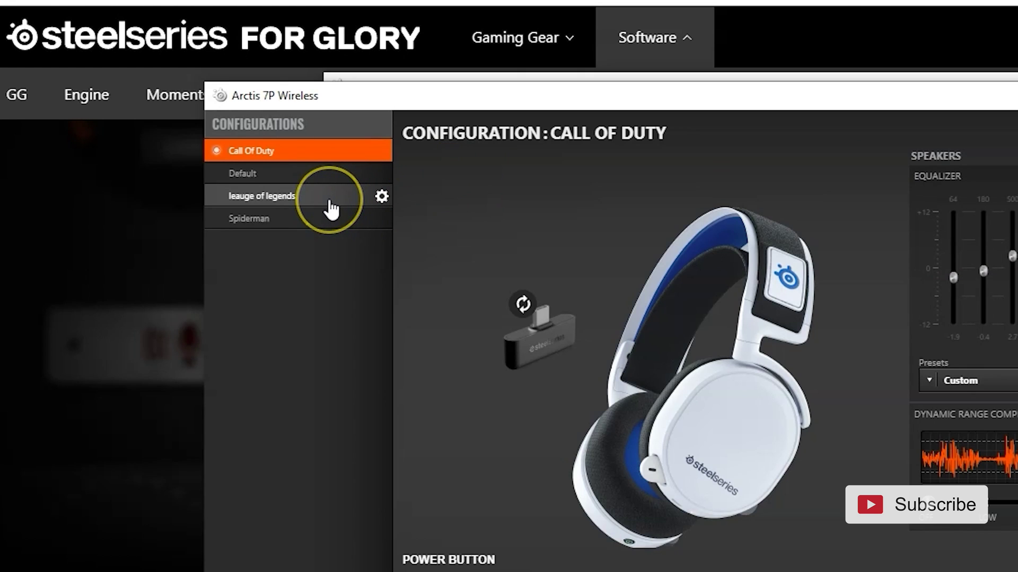
Step: Create and save a new headset configuration named Test
left_click(310, 219)
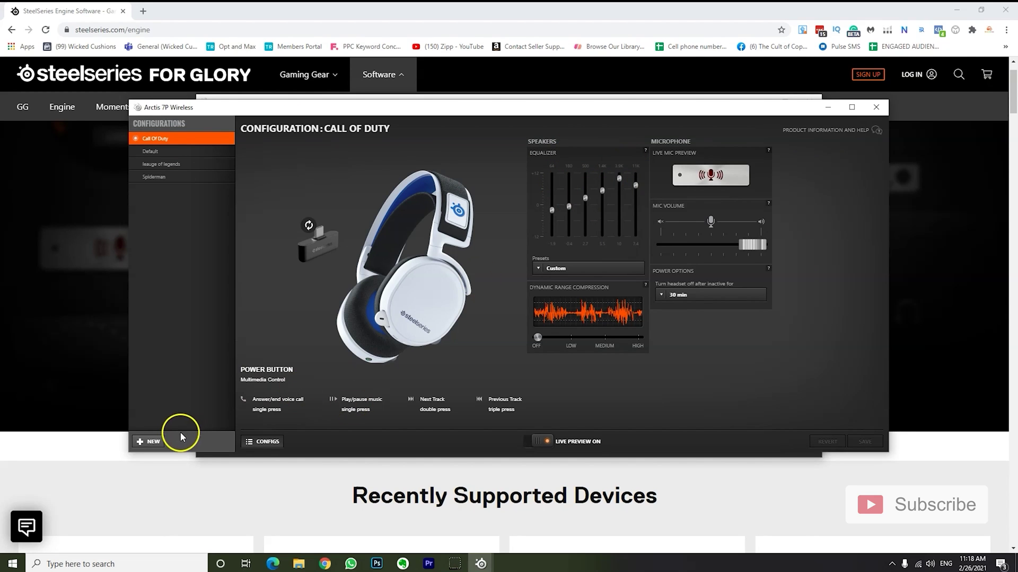
left_click(148, 442)
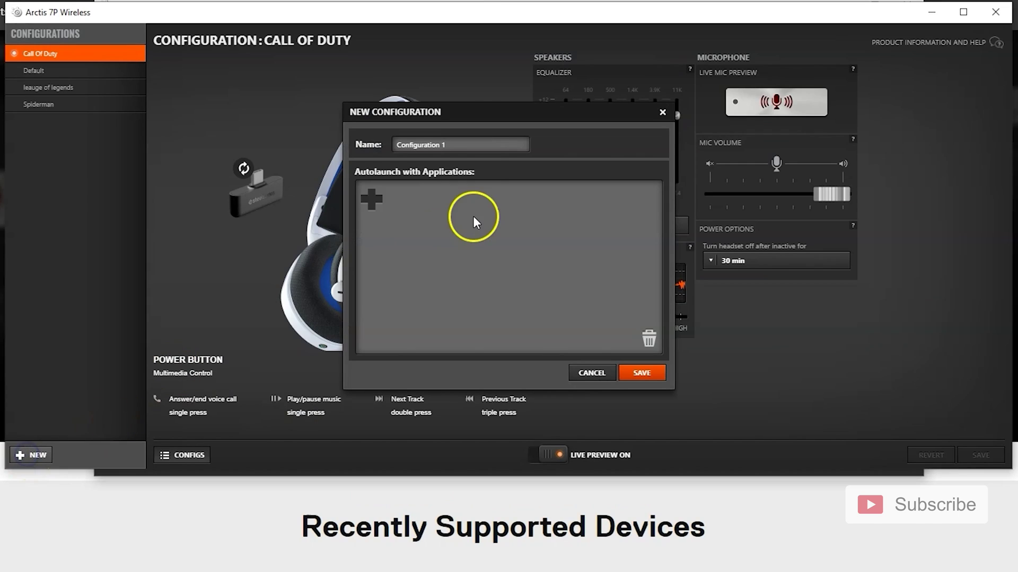
double_click(476, 211)
triple_click(465, 149)
type("Test")
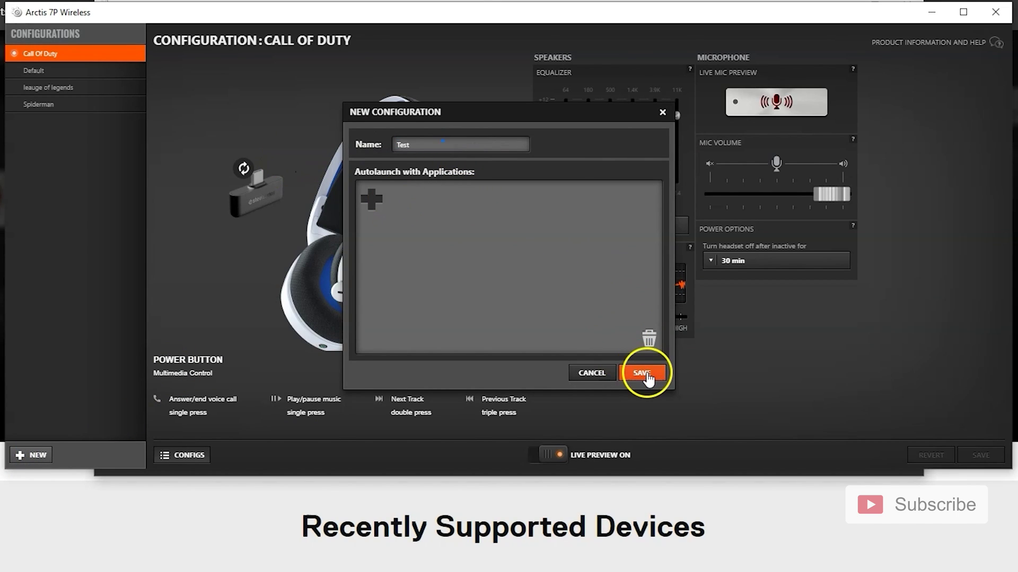
left_click(641, 373)
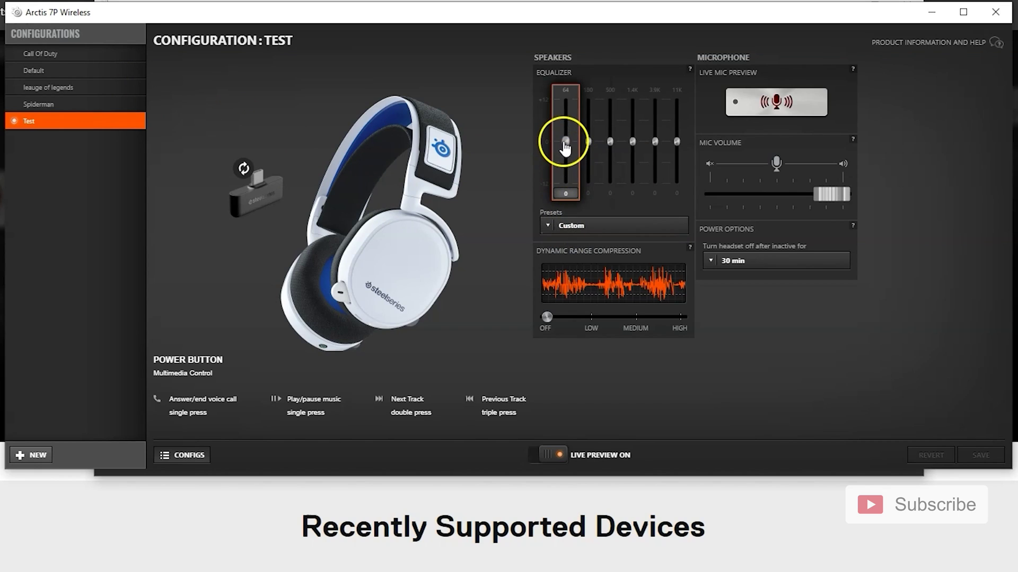
Step: Apply the Performance equalizer preset to Test and save it
left_click(551, 225)
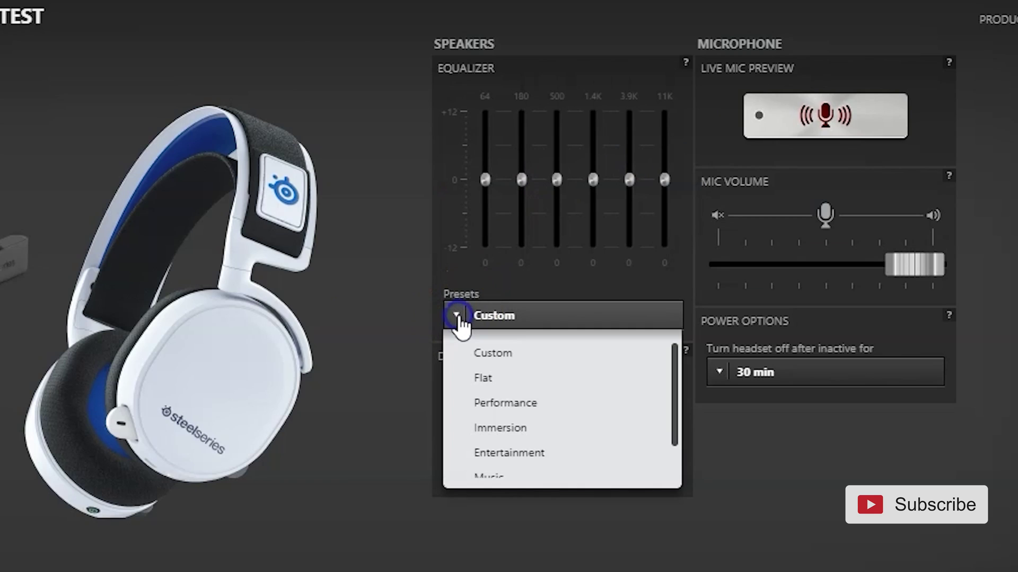
scroll(509, 371, "down", 1)
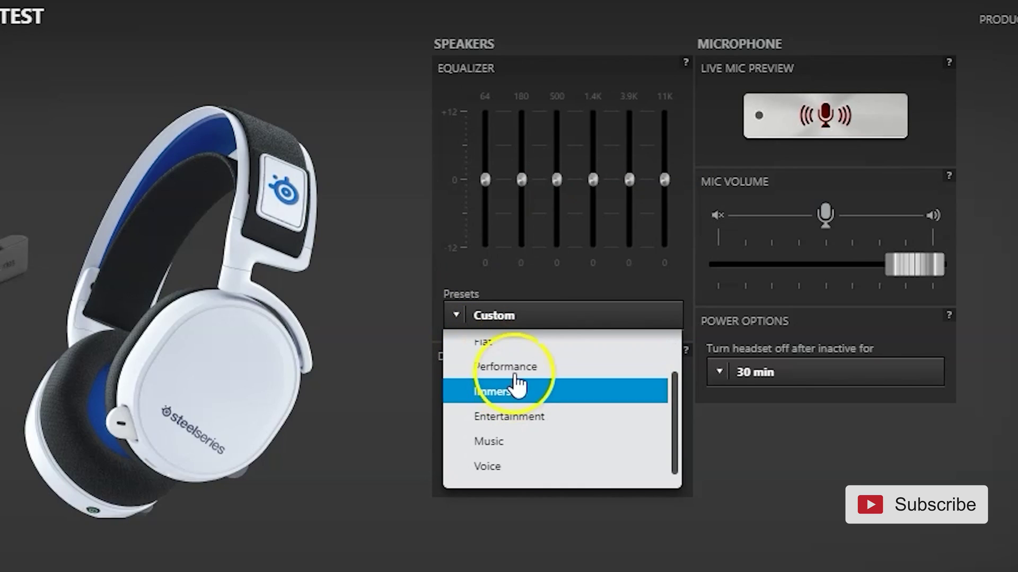
scroll(511, 318, "up", 1)
scroll(536, 387, "down", 1)
left_click(522, 371)
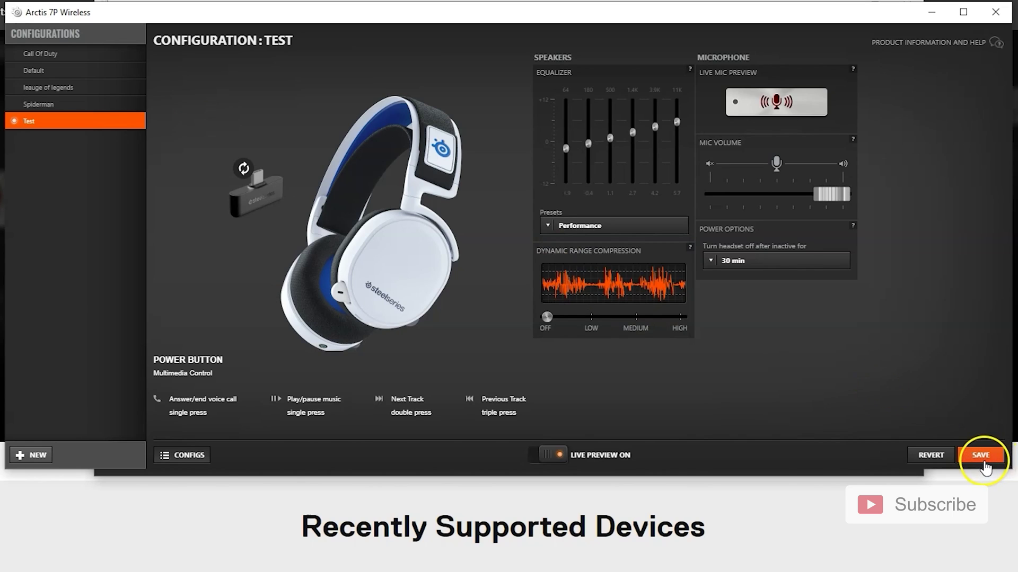
left_click(980, 454)
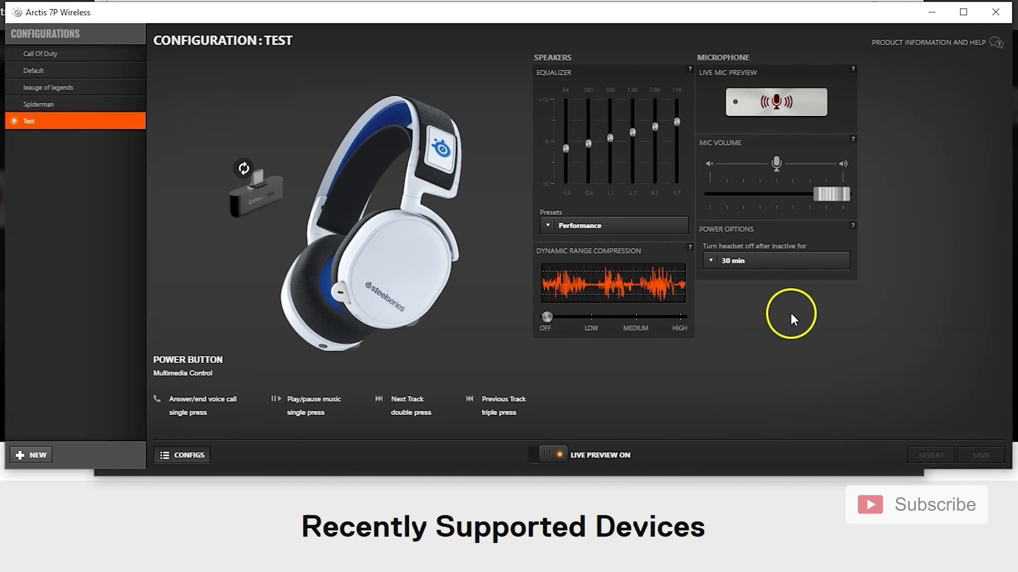
Step: Delete the Test configuration, confirming the deletion with YES
left_click(137, 121)
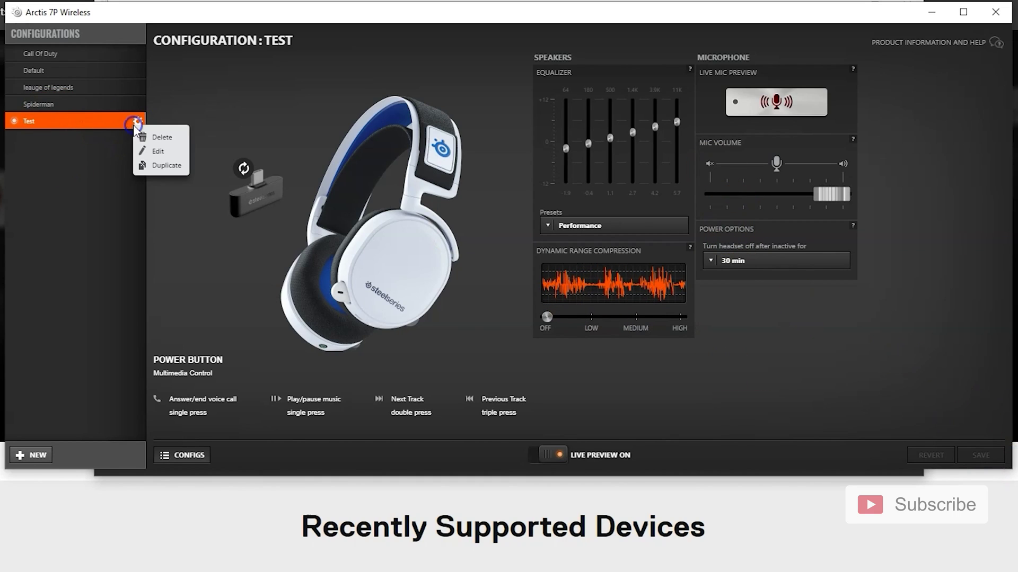
left_click(155, 150)
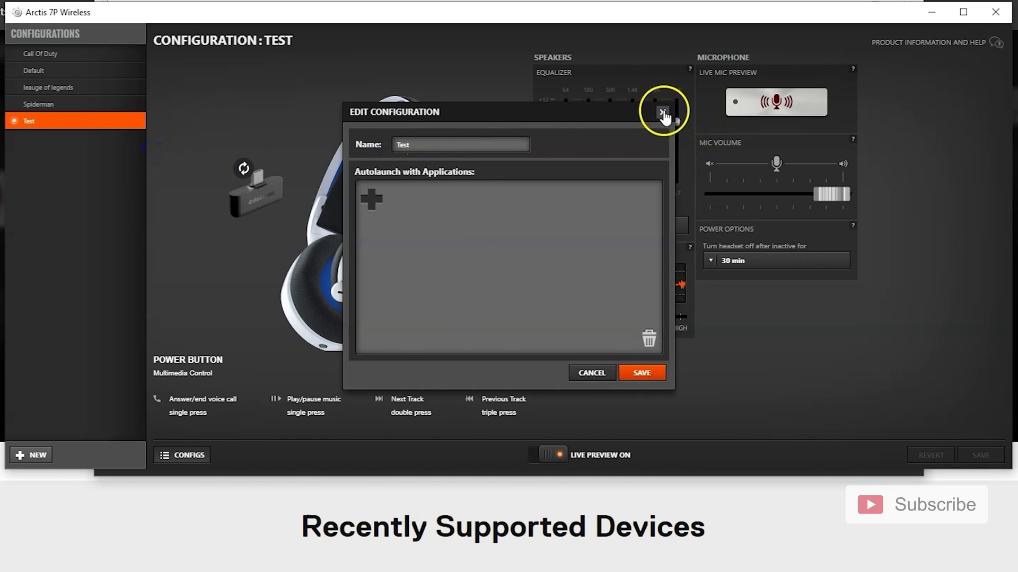
left_click(662, 112)
left_click(137, 121)
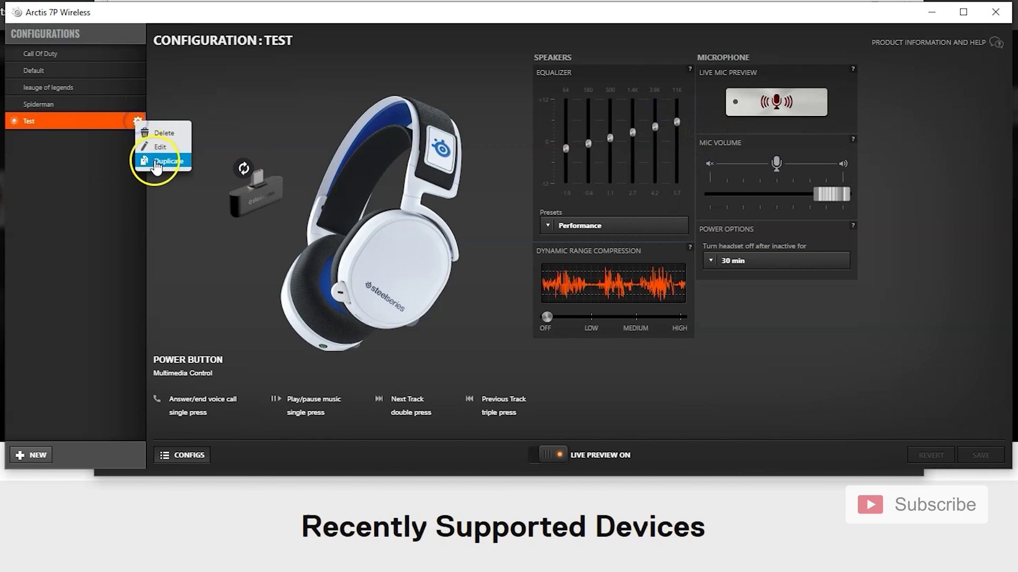
left_click(165, 139)
left_click(599, 270)
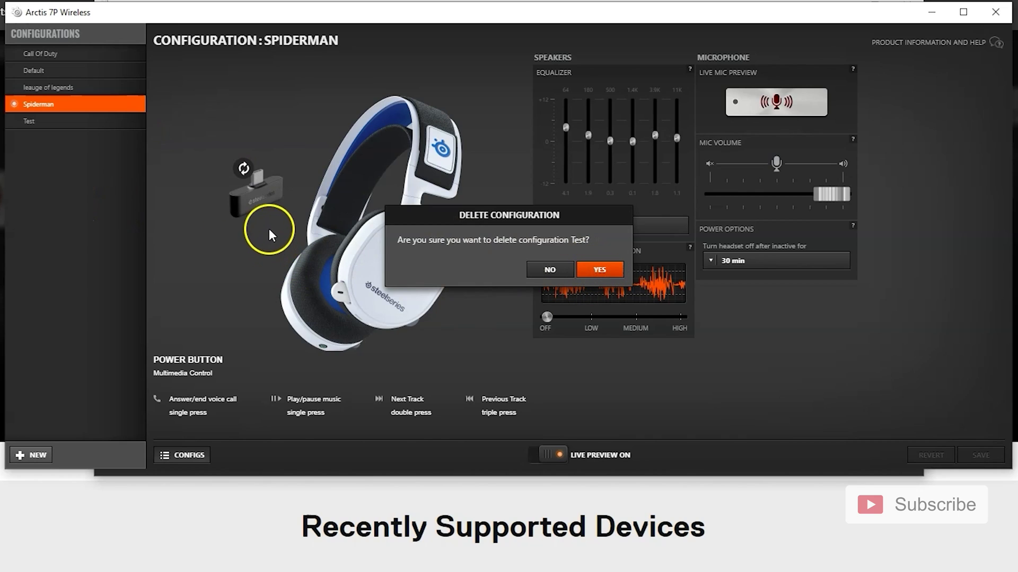
left_click(586, 273)
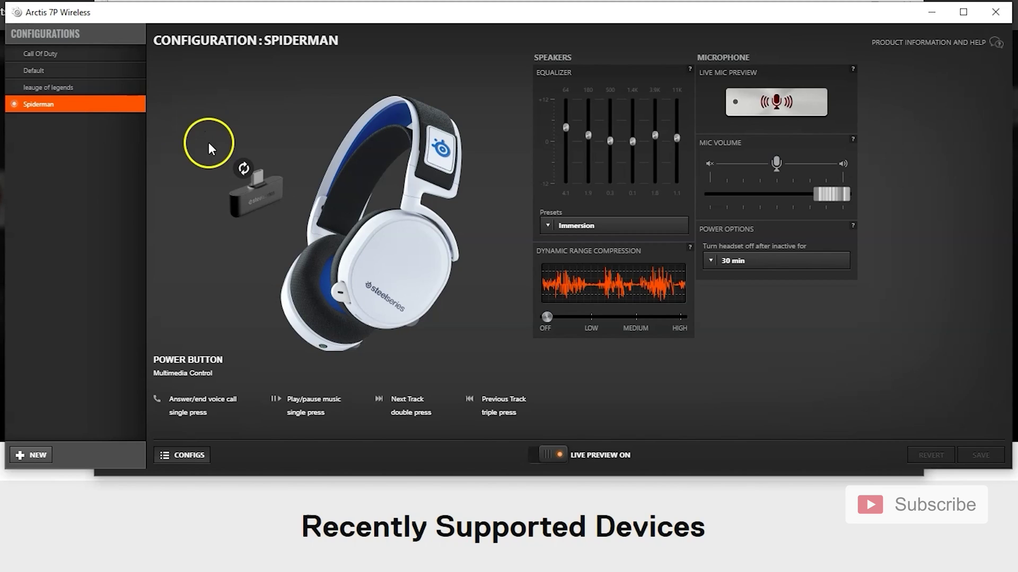
left_click(547, 227)
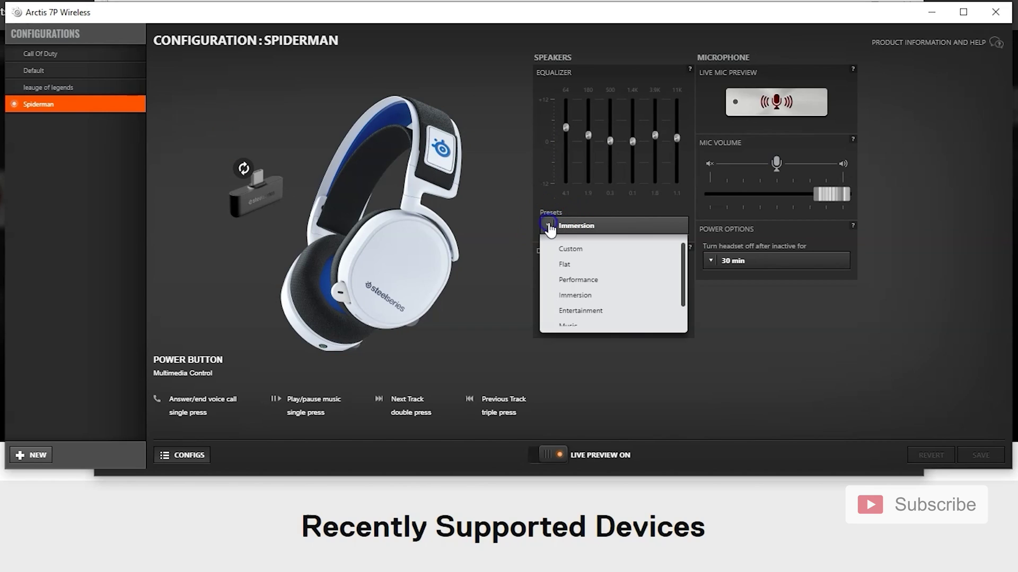
left_click(501, 205)
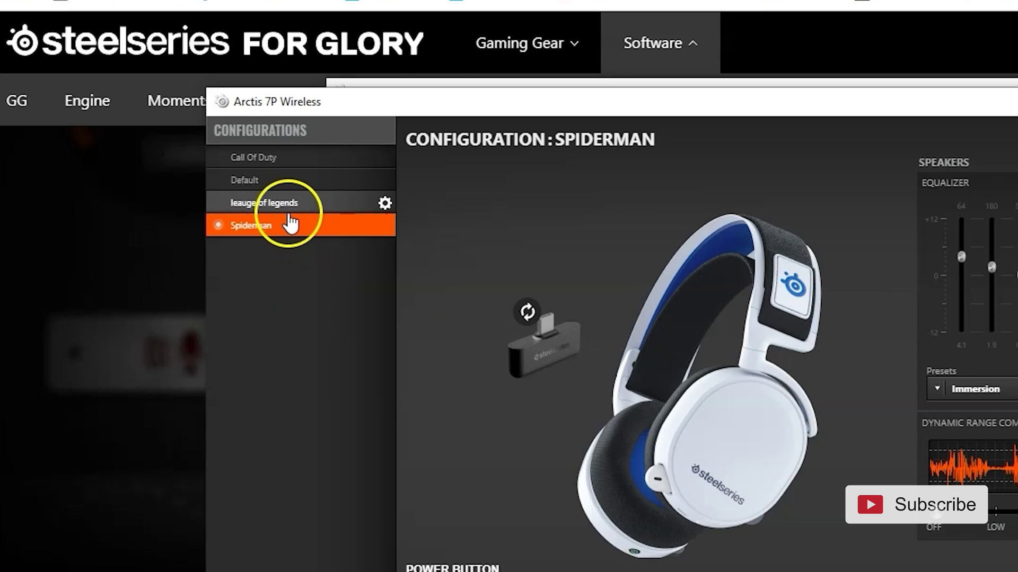
Step: Activate the leauge of legends configuration and give it the Voice equalizer preset
left_click(289, 203)
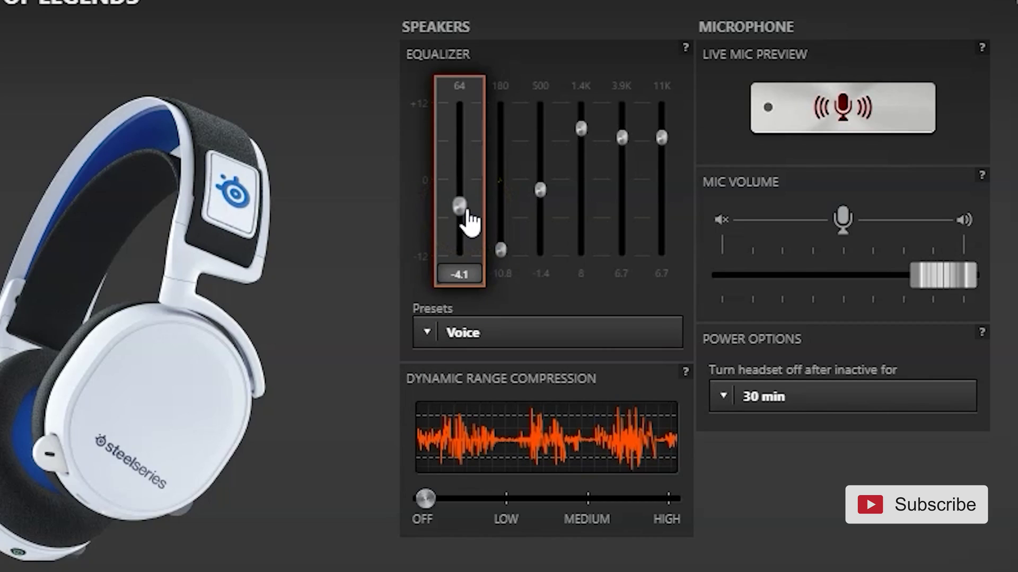
left_click(427, 334)
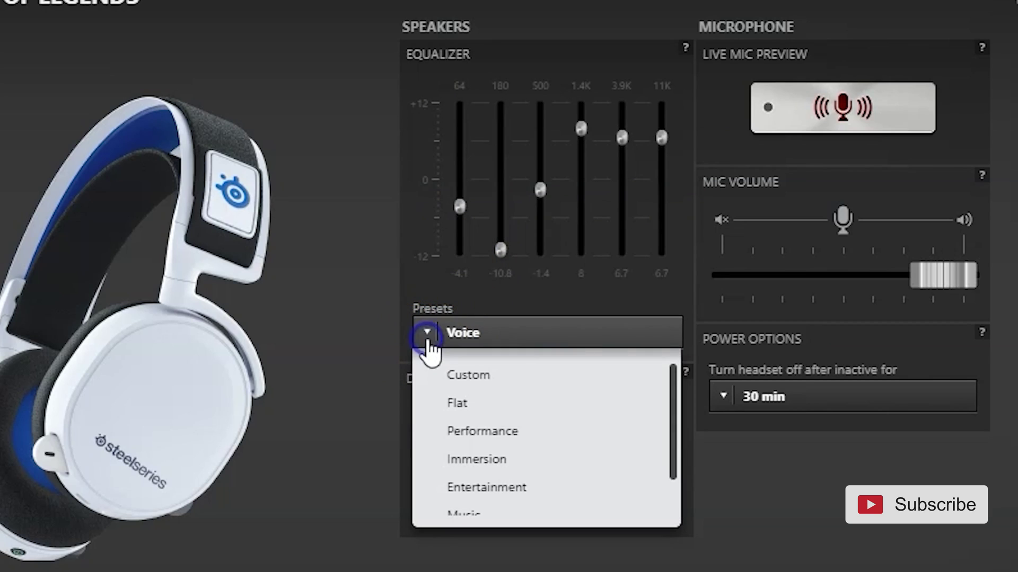
scroll(554, 482, "down", 1)
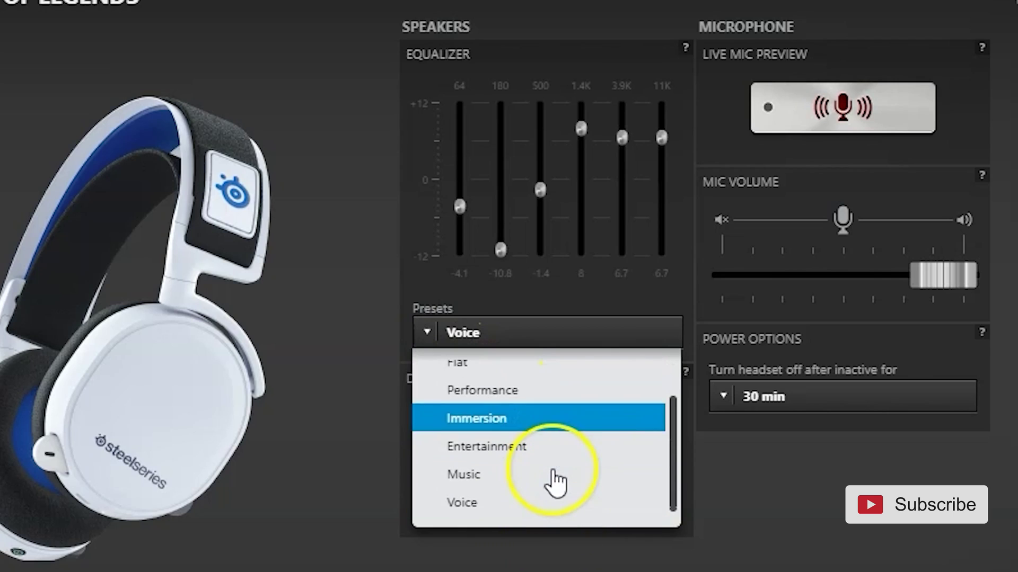
left_click(522, 506)
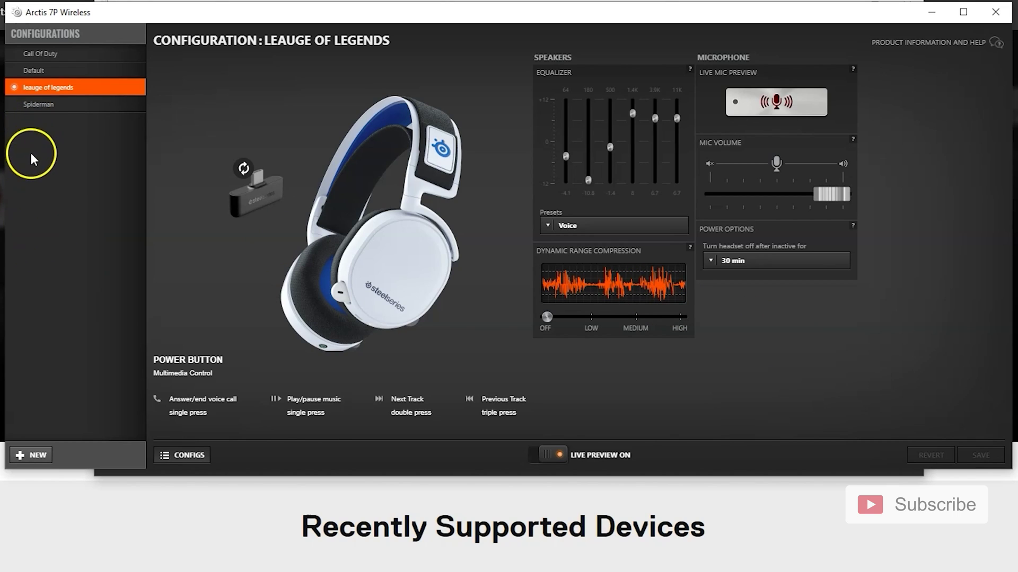
left_click(548, 225)
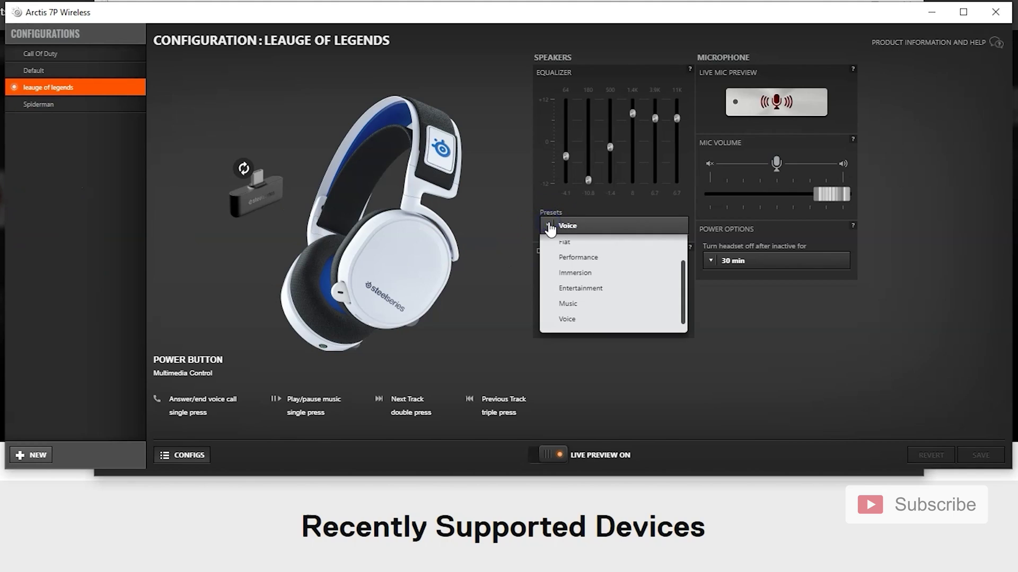